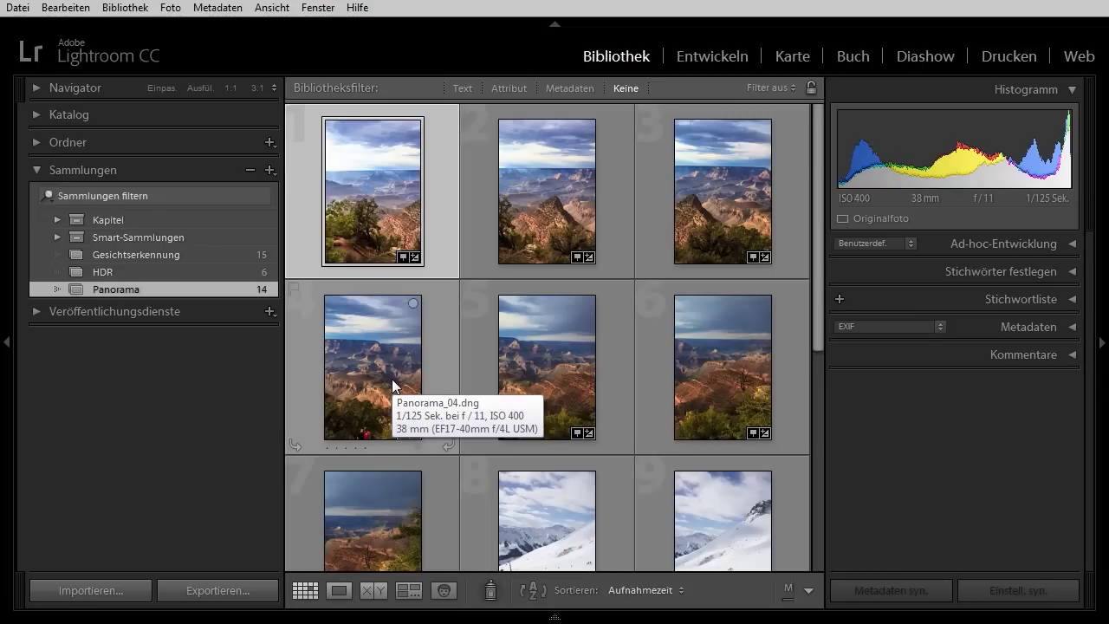
- Select Grand Canyon photos 1–7 in Develop with the filmstrip and Navigator panel showing
left_click(369, 525, "shift")
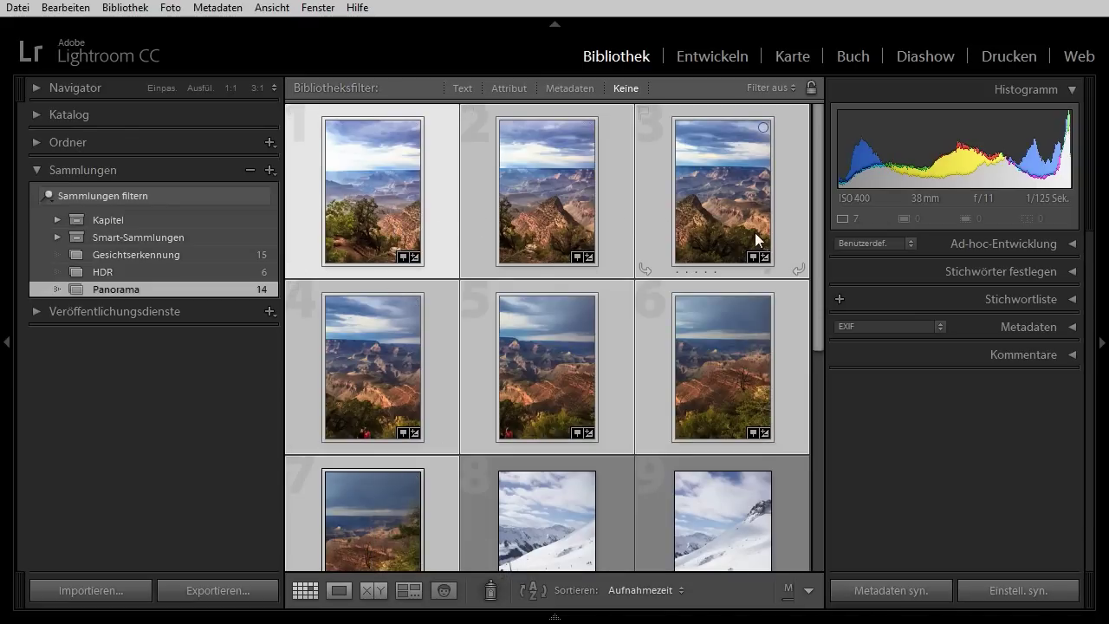
left_click(696, 56)
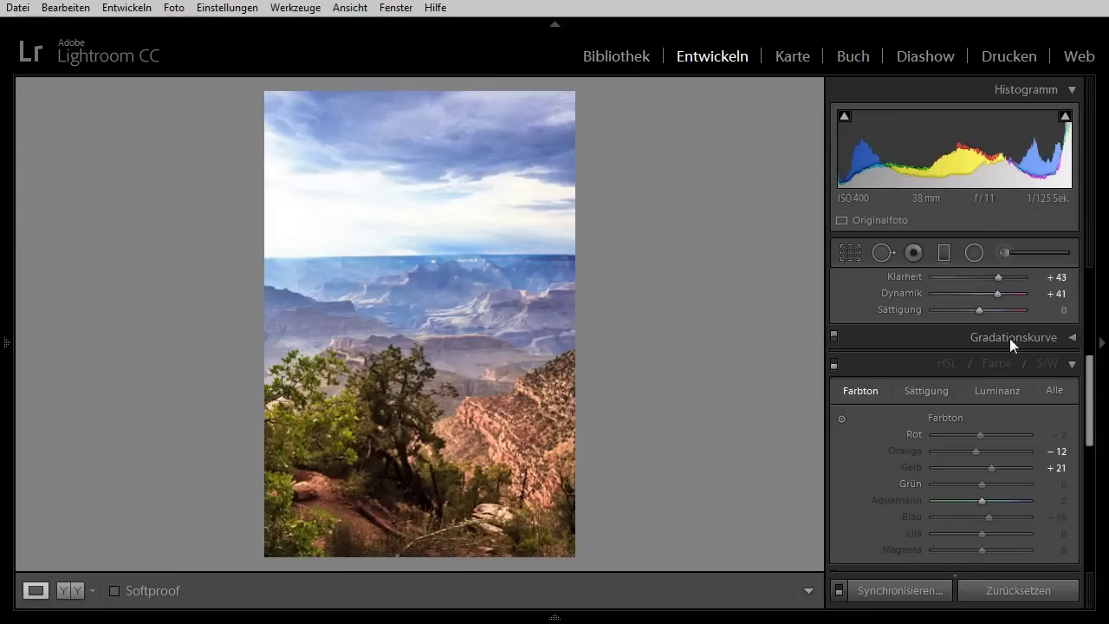
left_click_drag(1091, 424, 1078, 353)
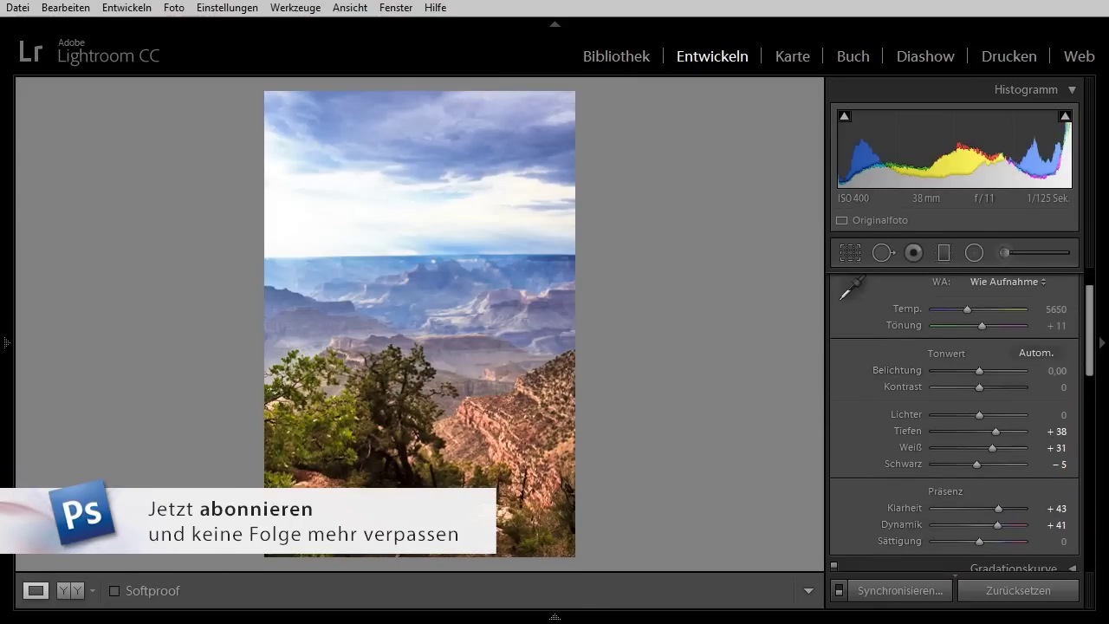
left_click(552, 618)
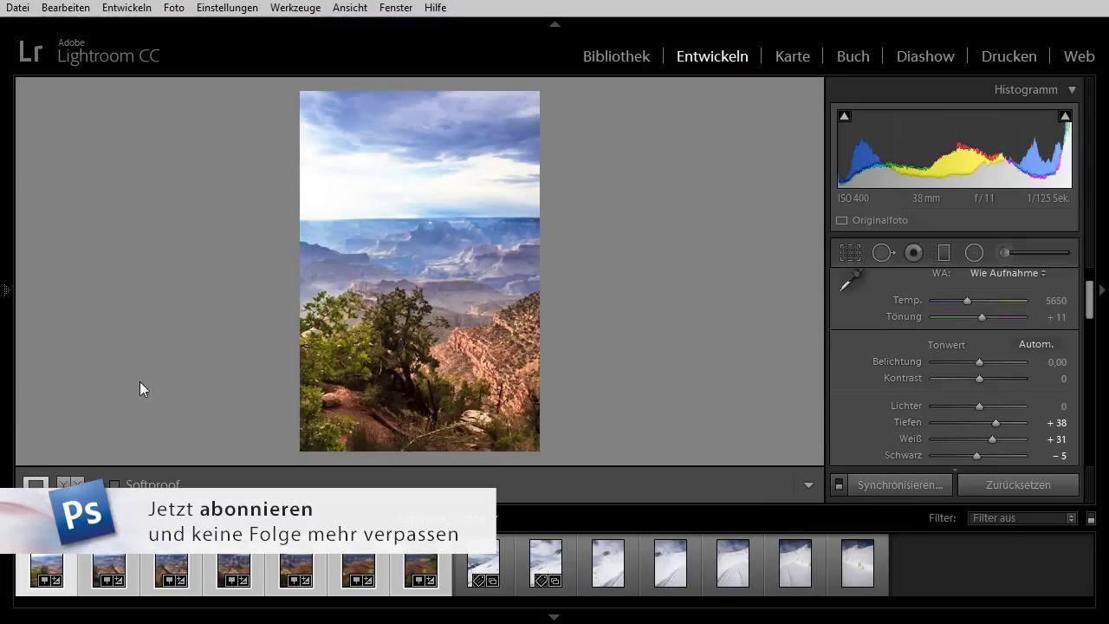
left_click(3, 291)
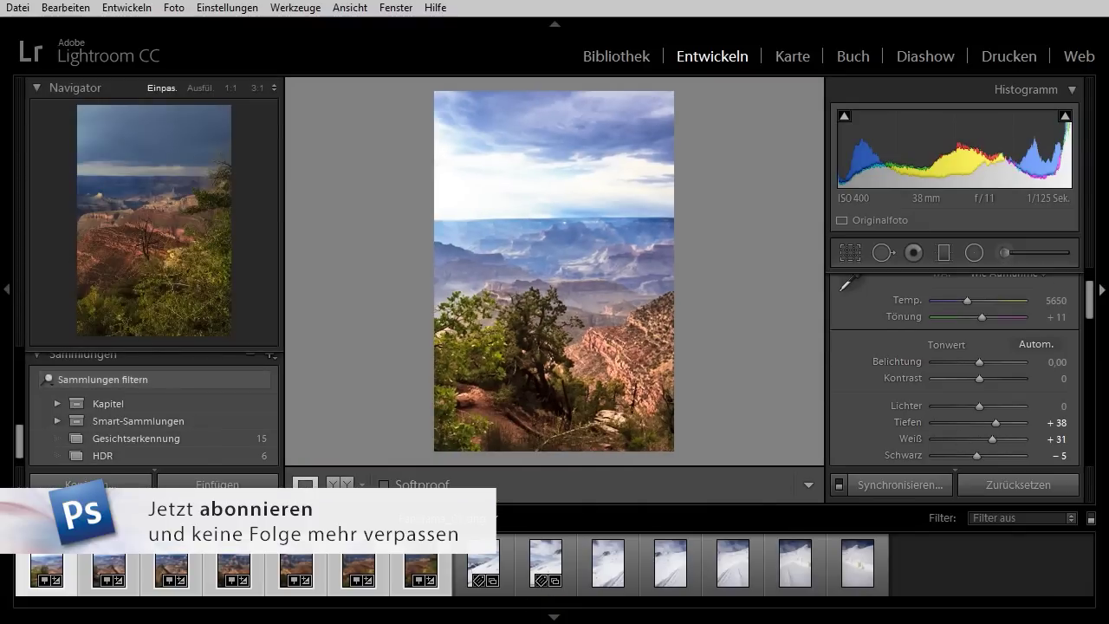
left_click_drag(1089, 303, 1072, 412)
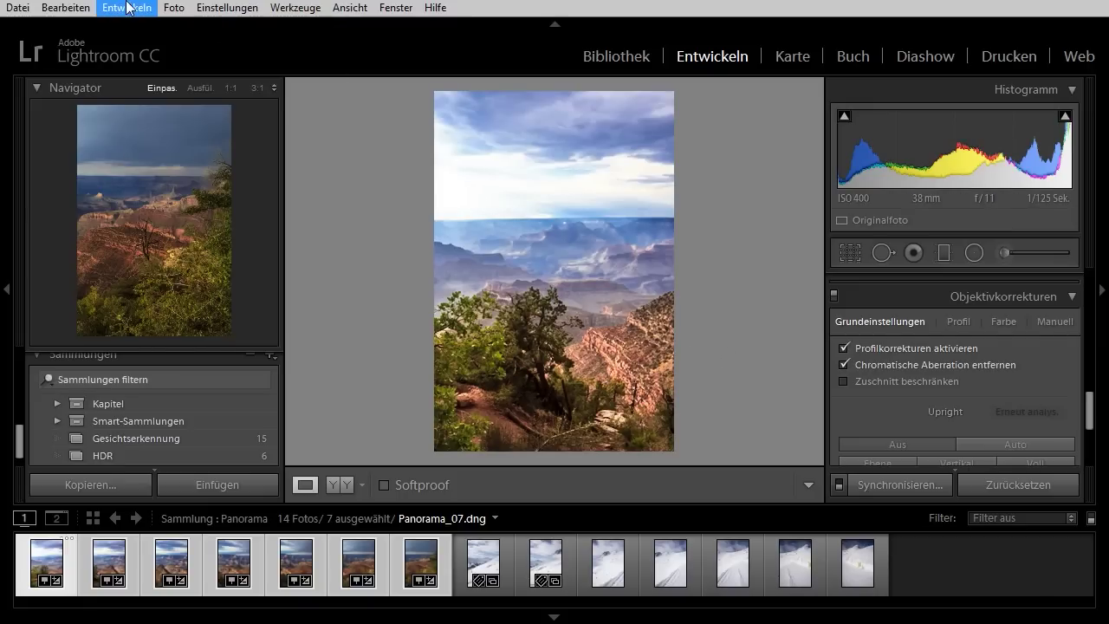
- Merge the seven selected Grand Canyon shots into a panorama from the Photo Merge menu
left_click(173, 8)
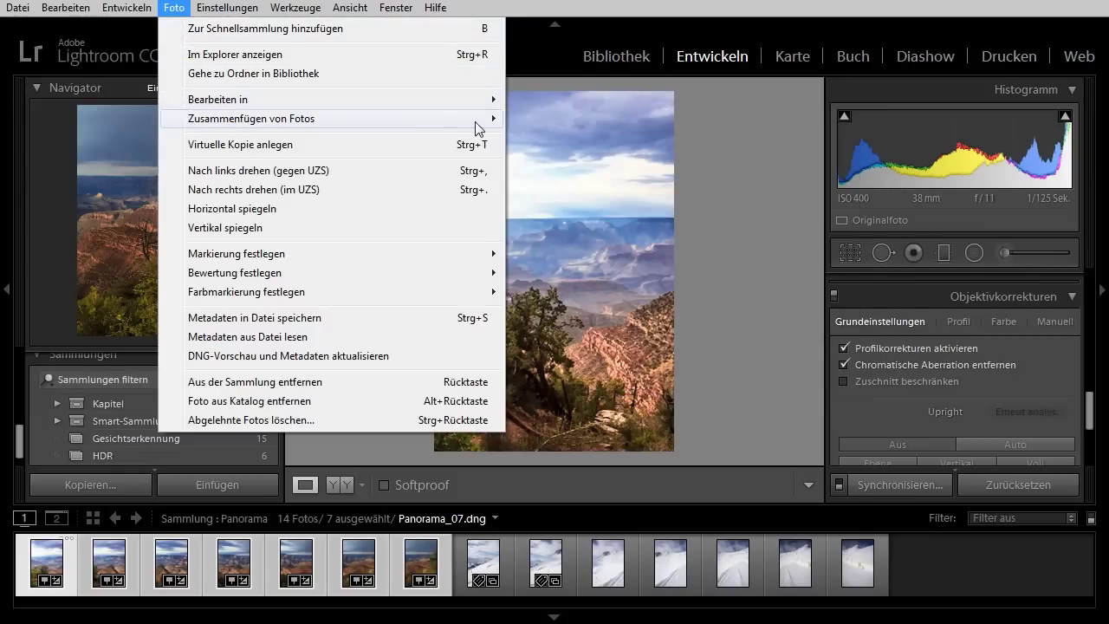
mouse_move(252, 117)
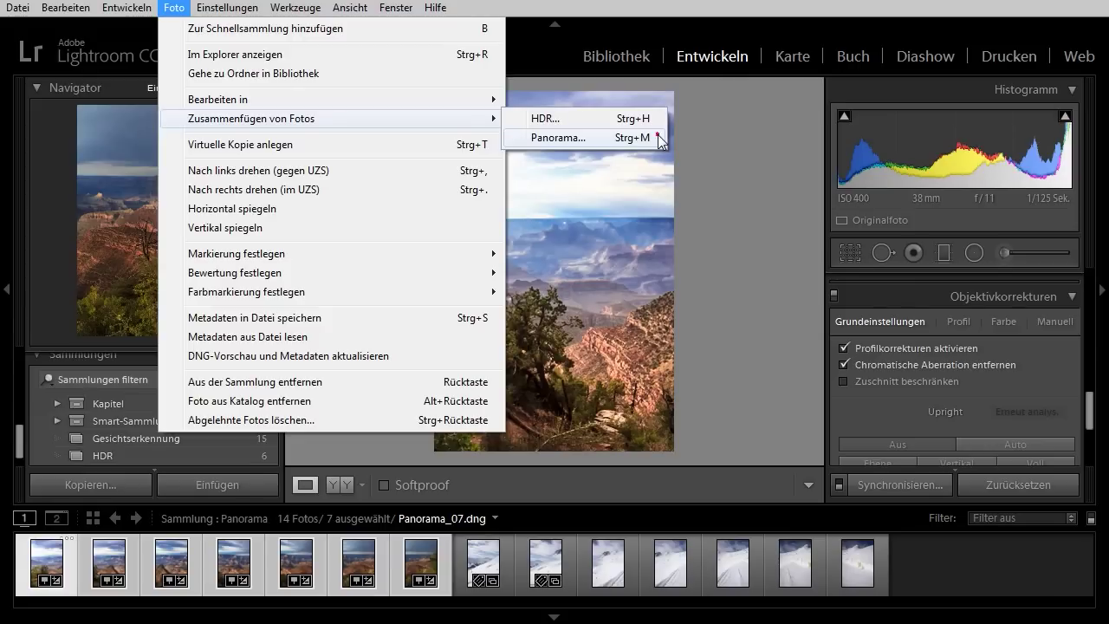
left_click(661, 141)
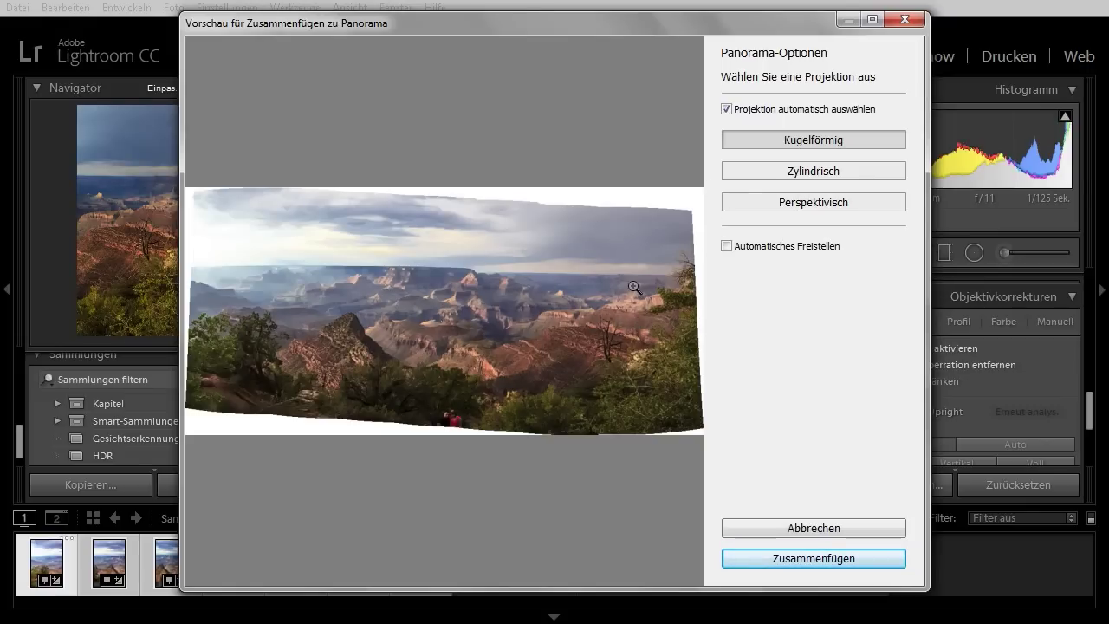
- Compare Perspective with Cylindrical projection, settling on Cylindrical for the Grand Canyon stitch
left_click(807, 171)
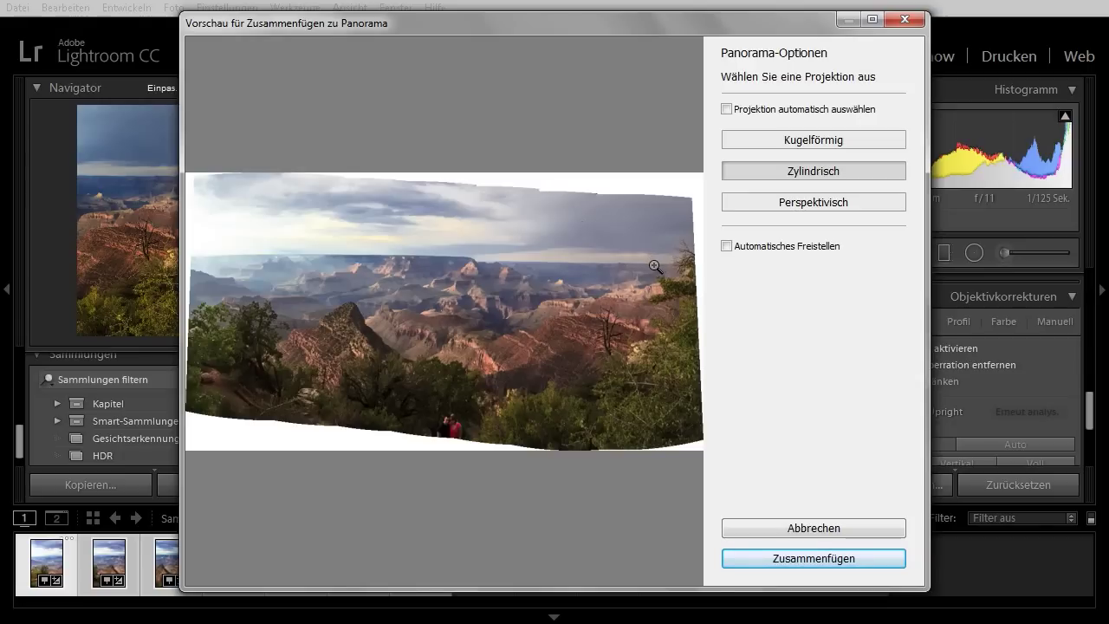
left_click(817, 212)
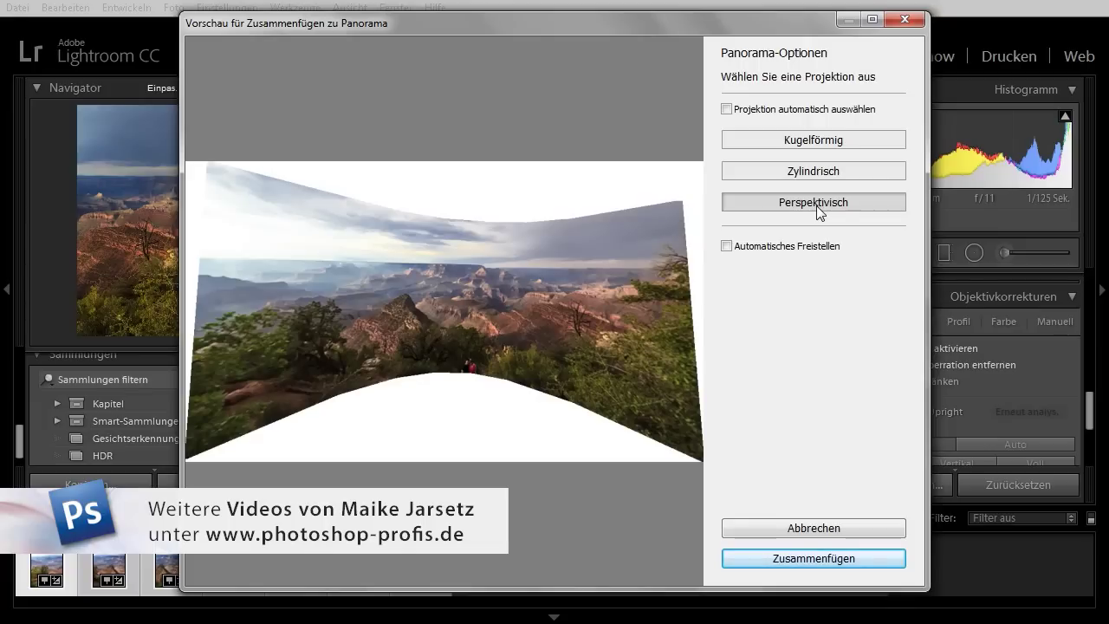
left_click(816, 173)
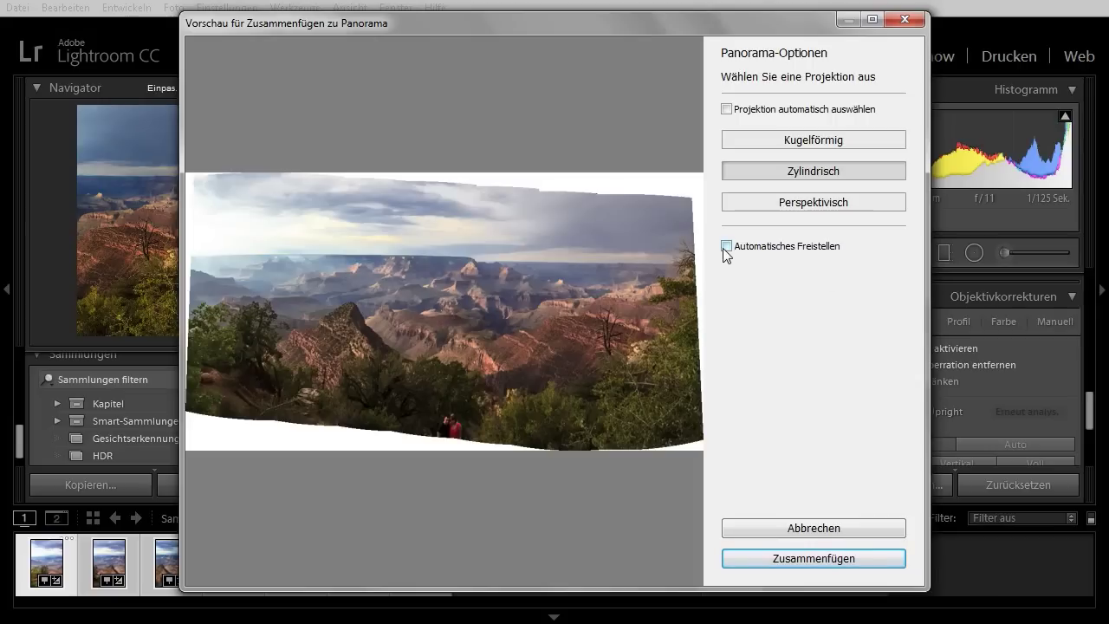
mouse_move(727, 246)
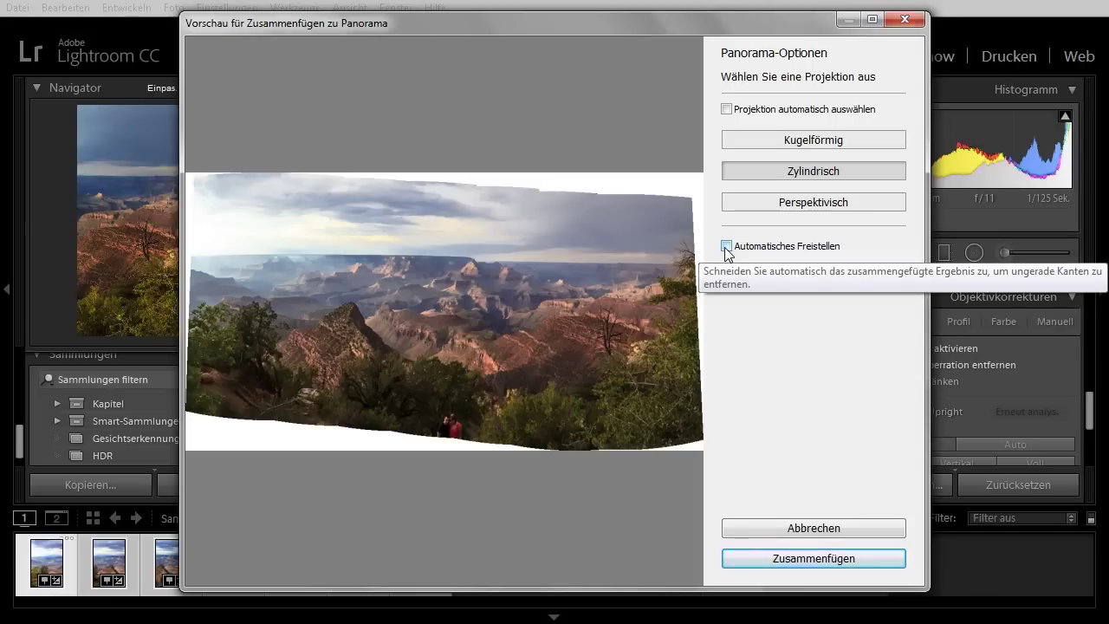
- Enable Auto Crop and merge the cylindrical Grand Canyon panorama
left_click(726, 246)
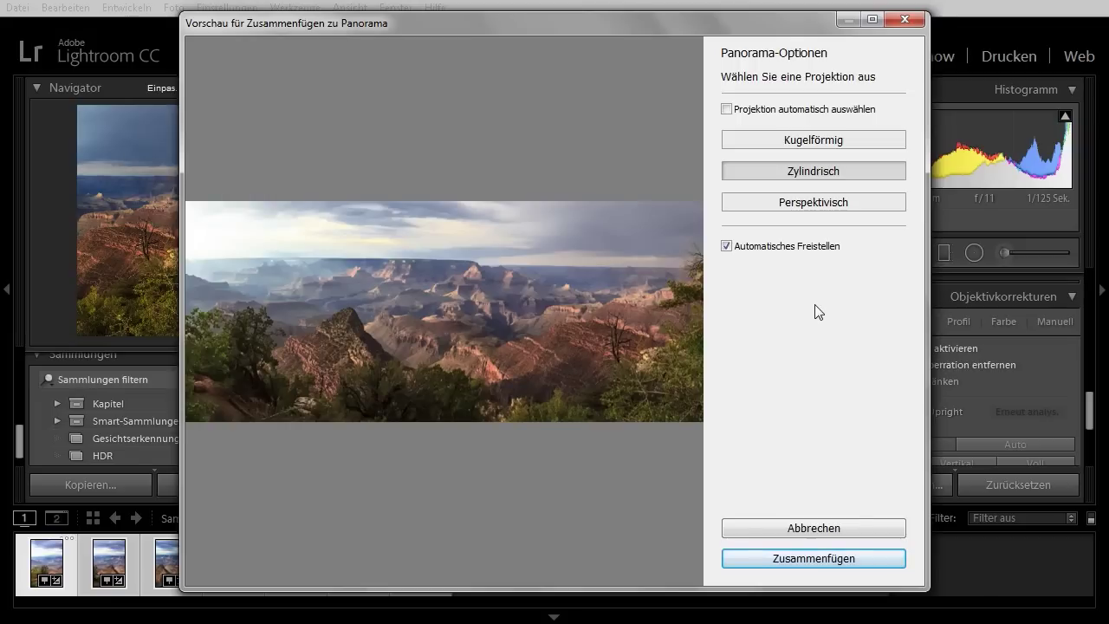
left_click(842, 560)
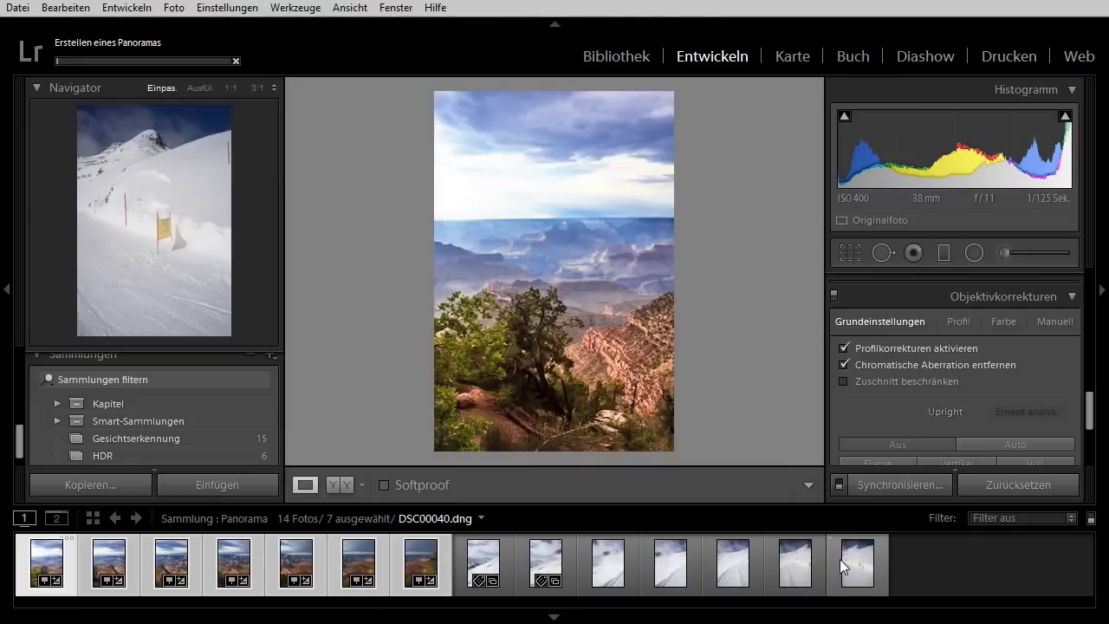
- View a snow photo from the filmstrip while the panorama renders
left_click(839, 559)
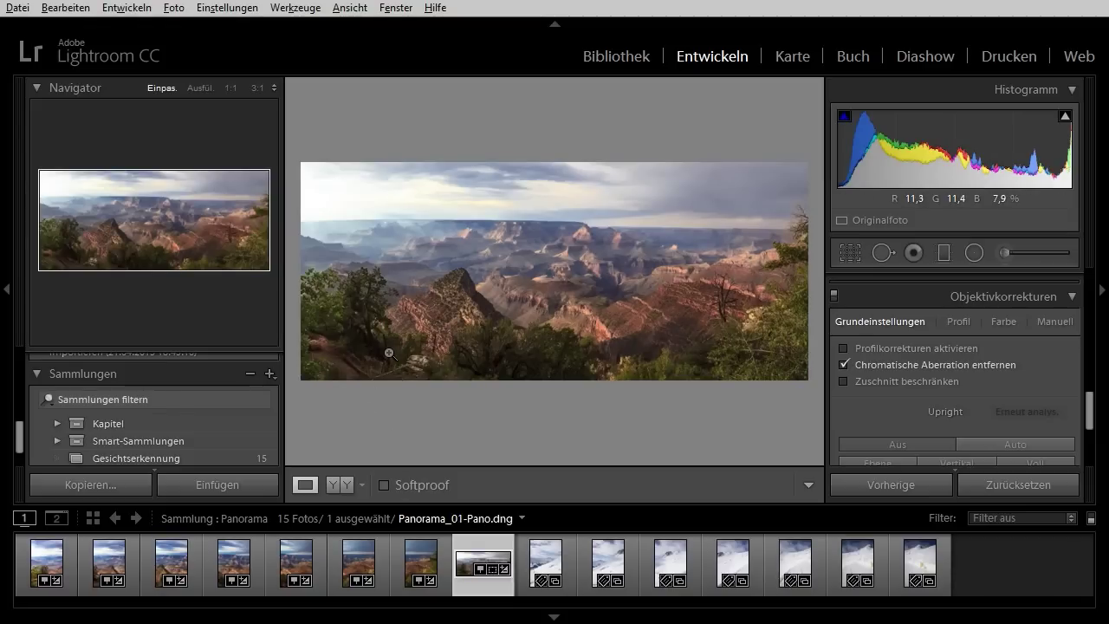
- Hide the left panel and raise the Grand Canyon panorama's Vibrance from +41 to +71
left_click(8, 293)
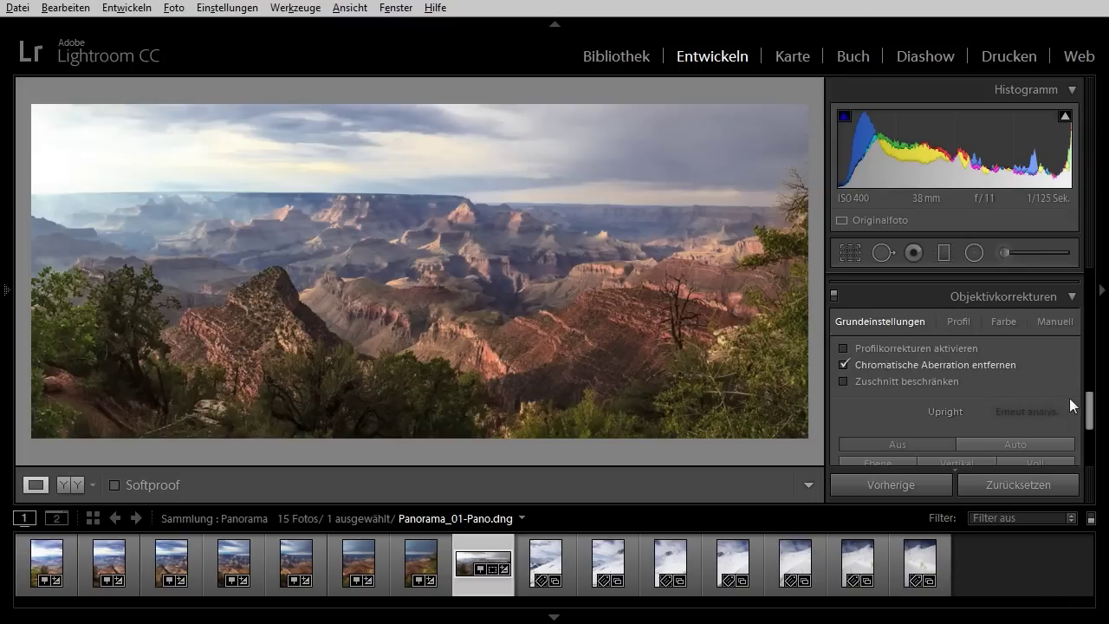
left_click_drag(1089, 414, 1083, 368)
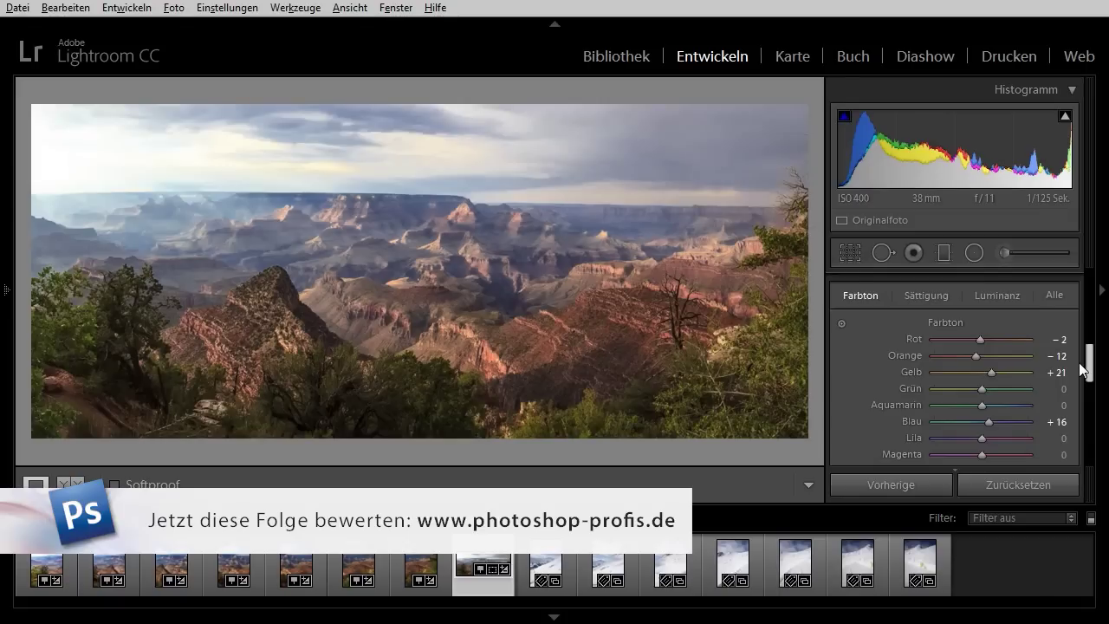
left_click_drag(1083, 369, 1078, 318)
scroll(1076, 317, "down", 1)
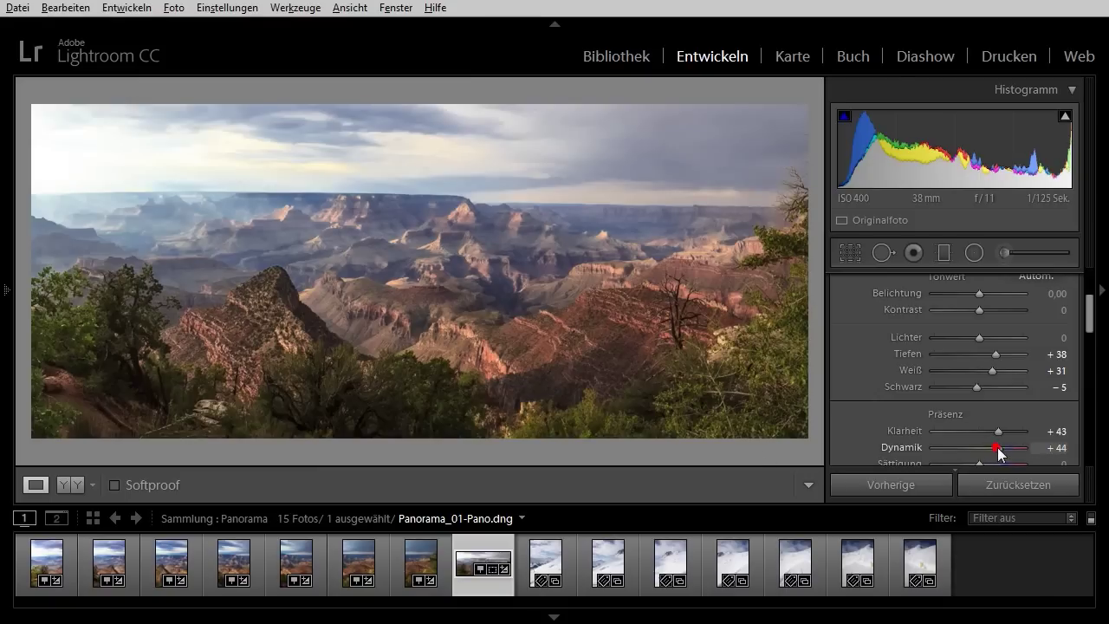
left_click_drag(999, 447, 1010, 448)
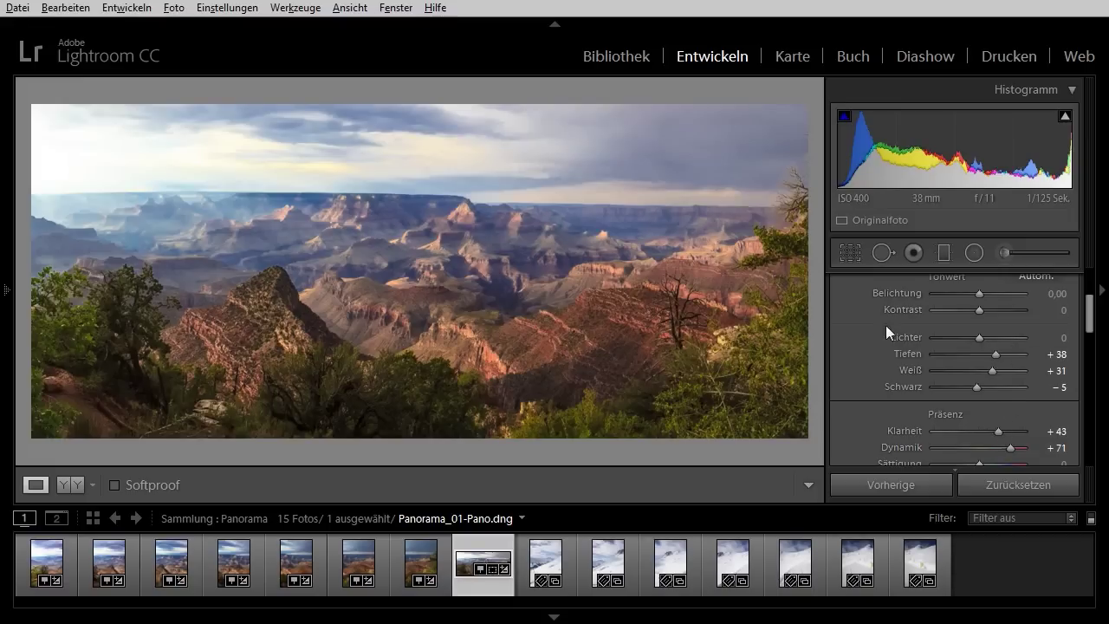
- Crop the Grand Canyon panorama, lifting the bottom edge above the stitching gaps
left_click(850, 255)
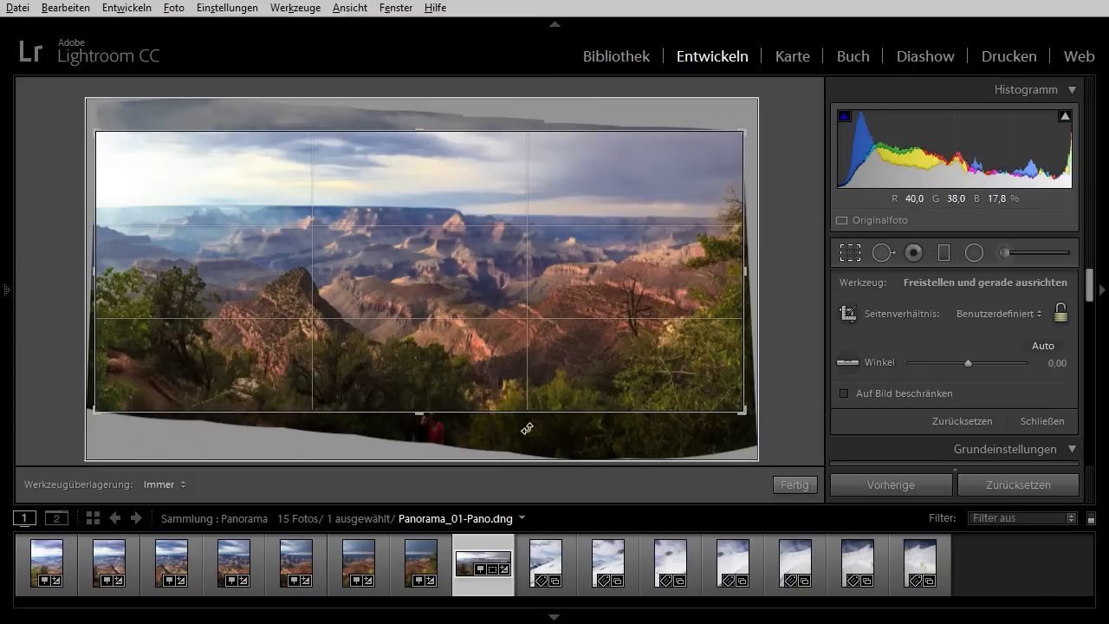
left_click_drag(419, 413, 417, 399)
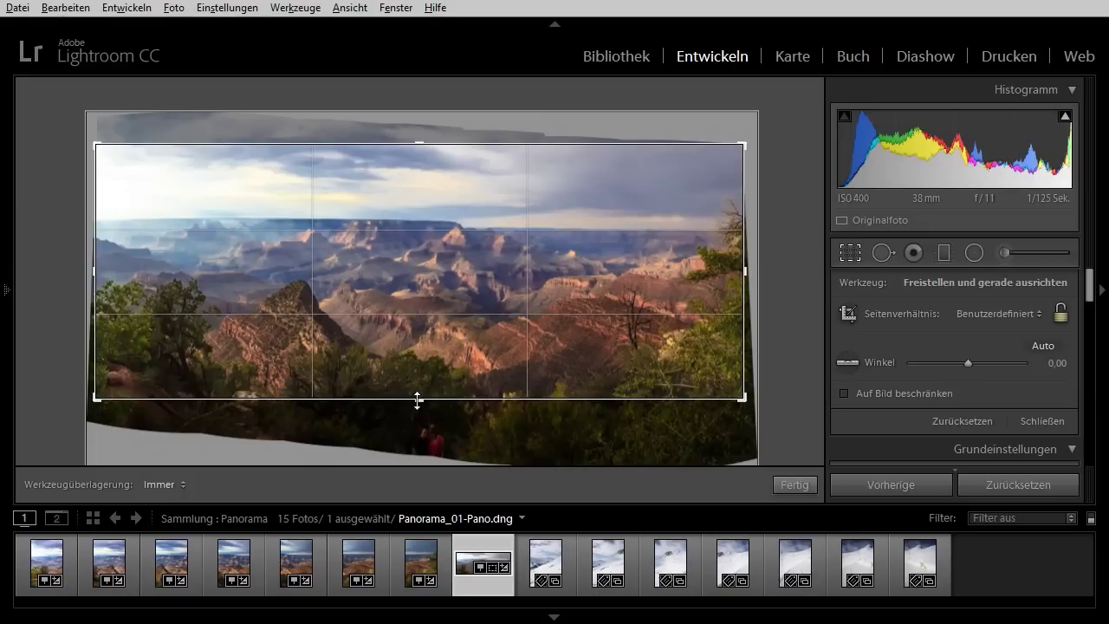
key("Return")
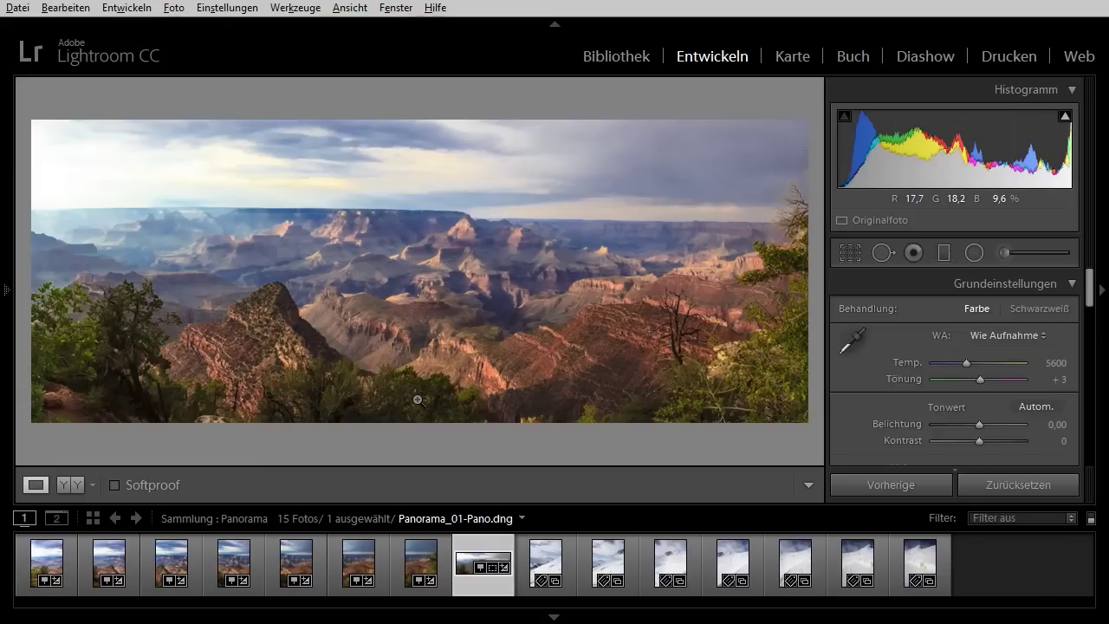
- Select the seven ski-slope photos from DSC00034 to the last thumbnail
left_click(540, 555)
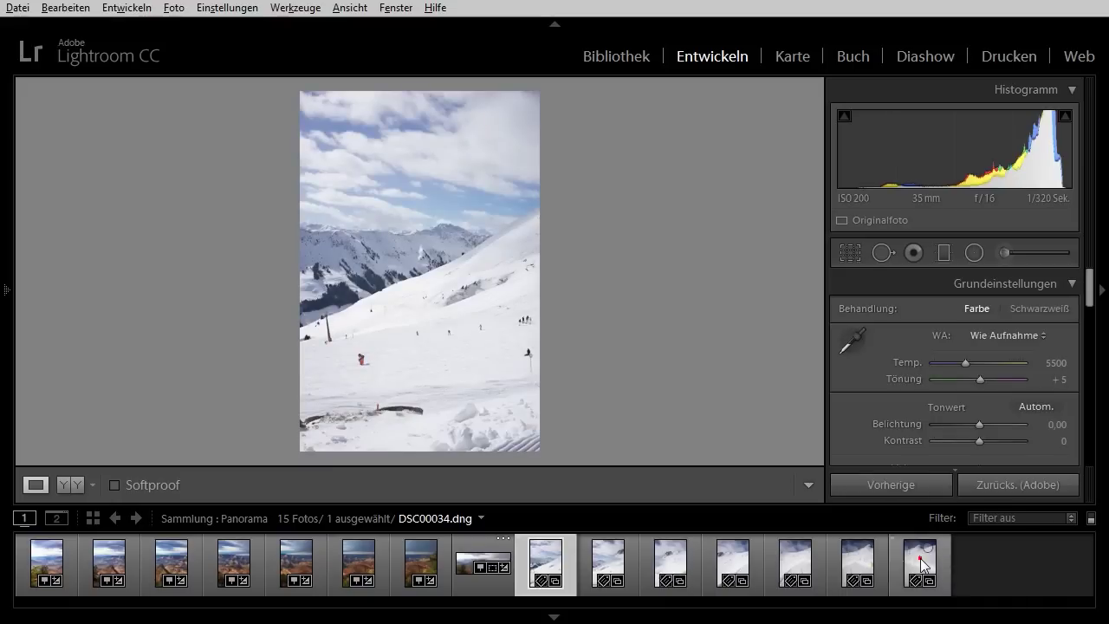
left_click(921, 562, "shift")
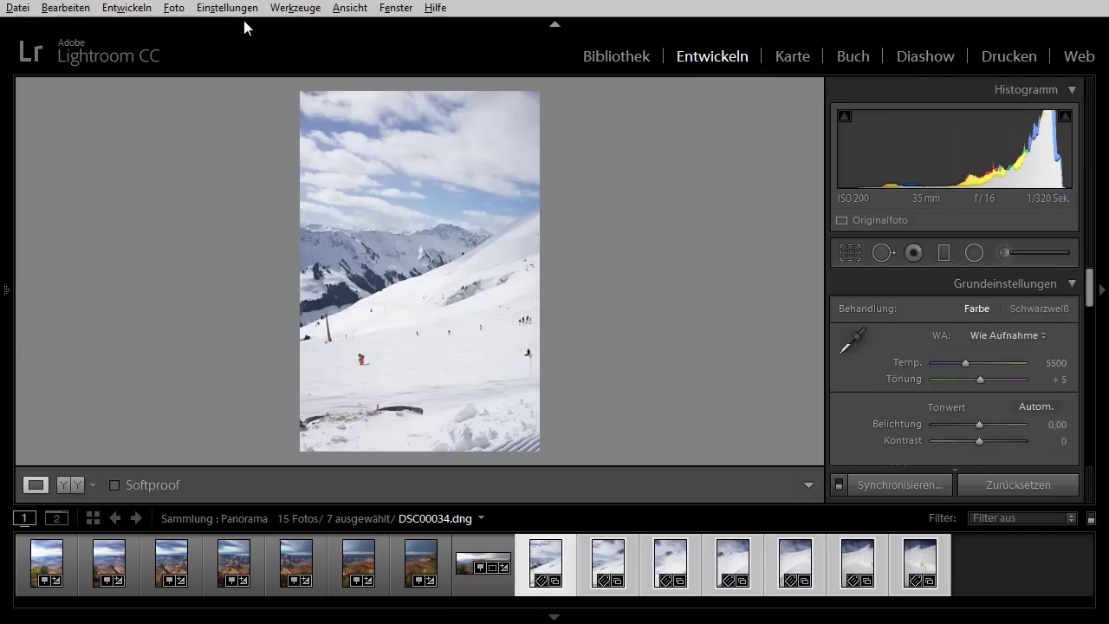
key("shift")
left_click(174, 9)
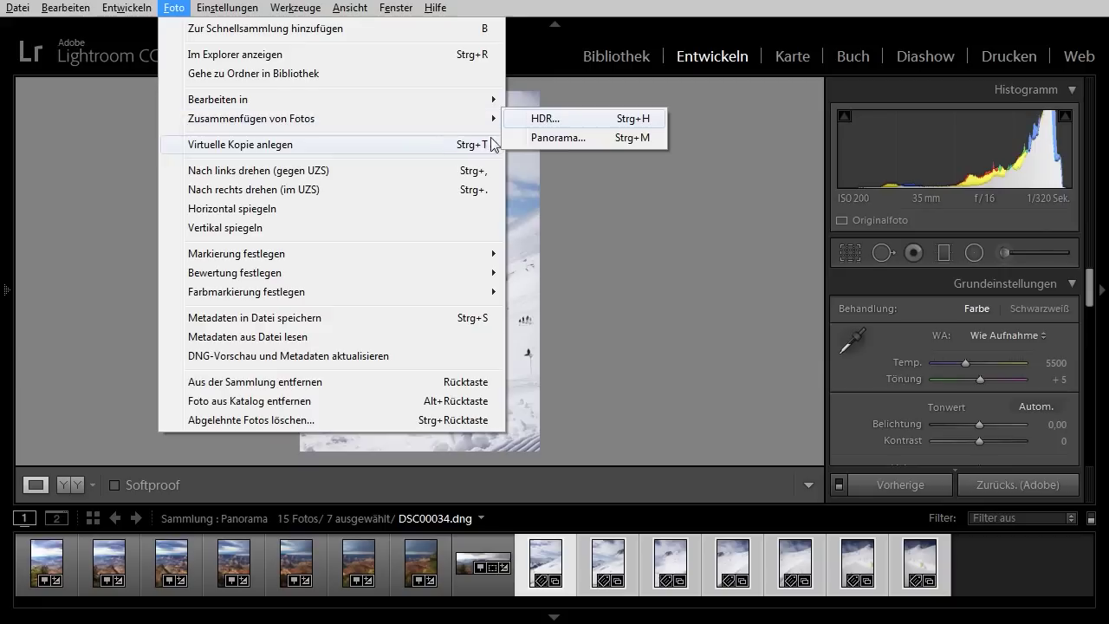
mouse_move(251, 118)
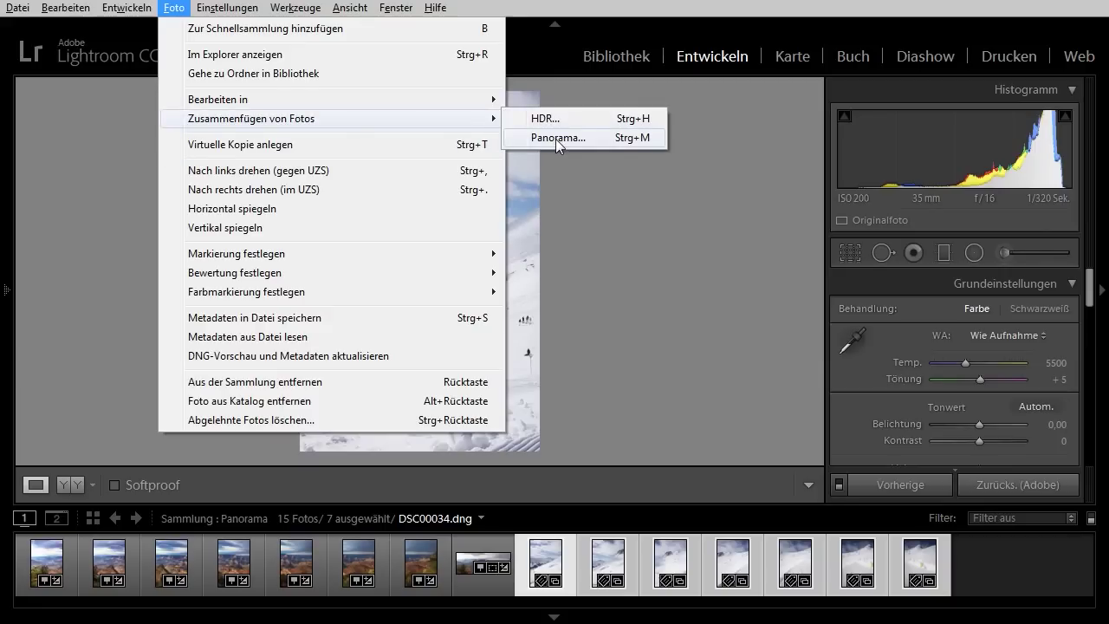
- Merge the seven ski-slope photos into the panorama DSC00034-Pano.dng
left_click(650, 142)
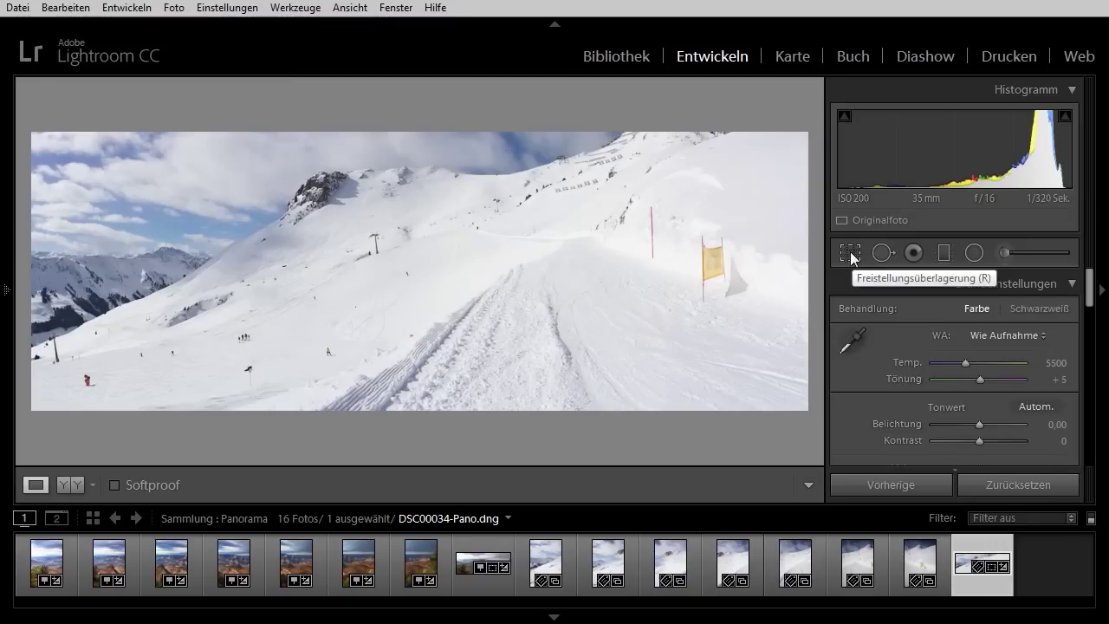
- Crop the ski panorama inside the grey edges, extending it upward to include more sky
key("F7")
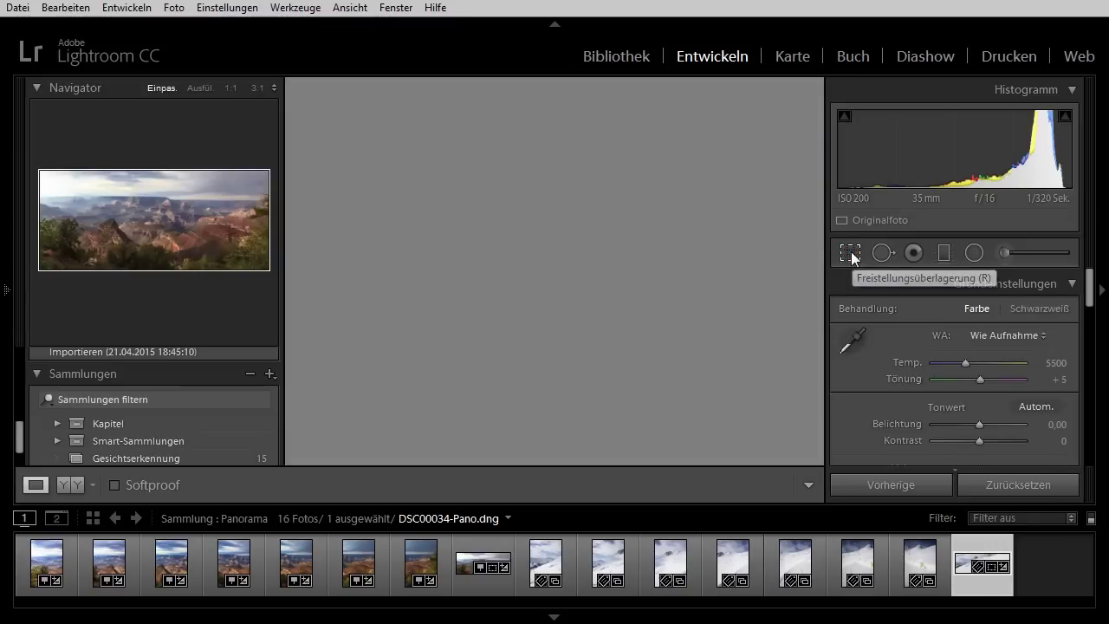
left_click(851, 251)
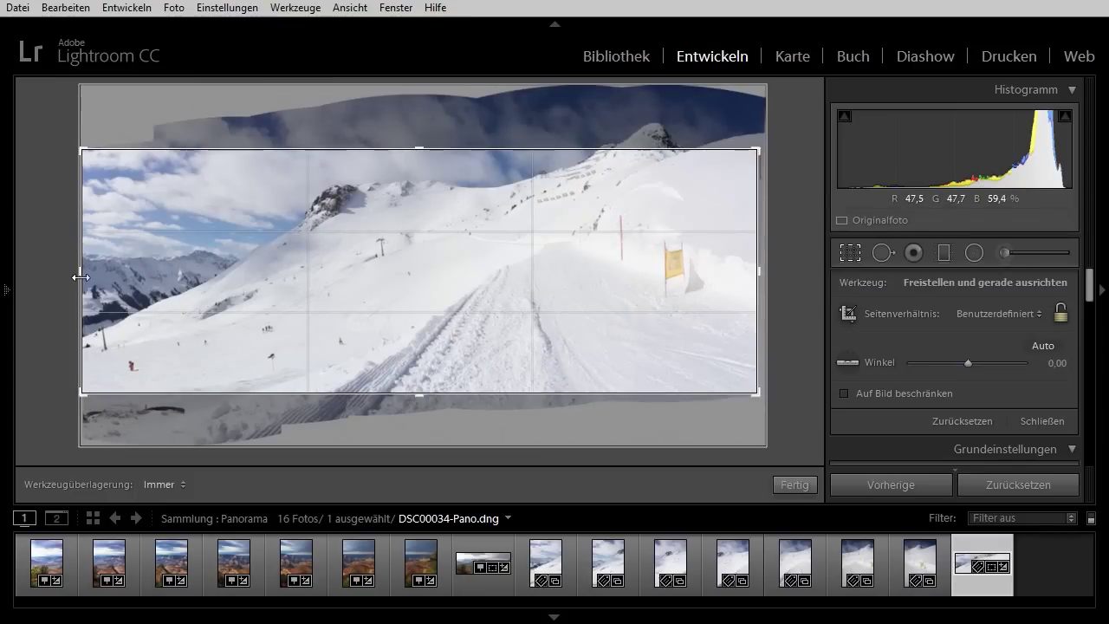
left_click_drag(81, 273, 119, 274)
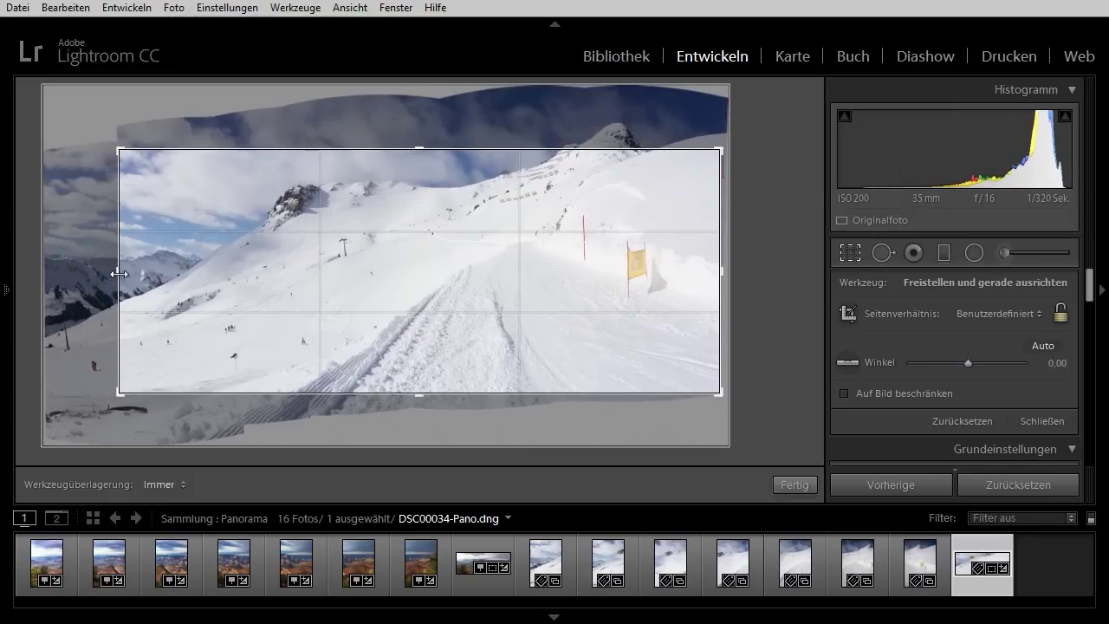
left_click_drag(420, 148, 418, 137)
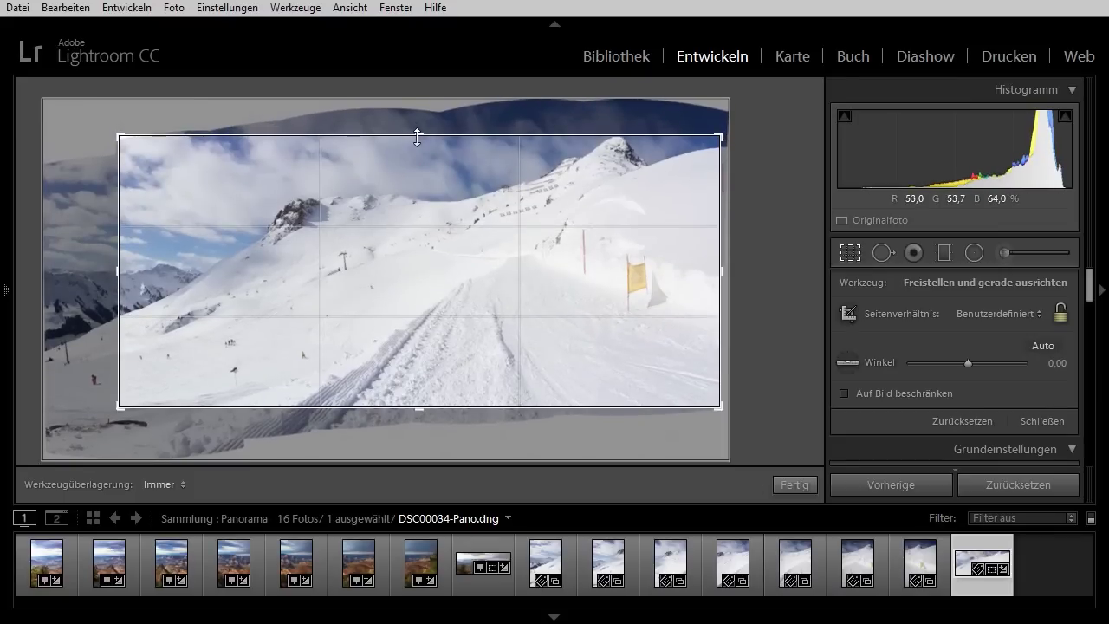
key("Return")
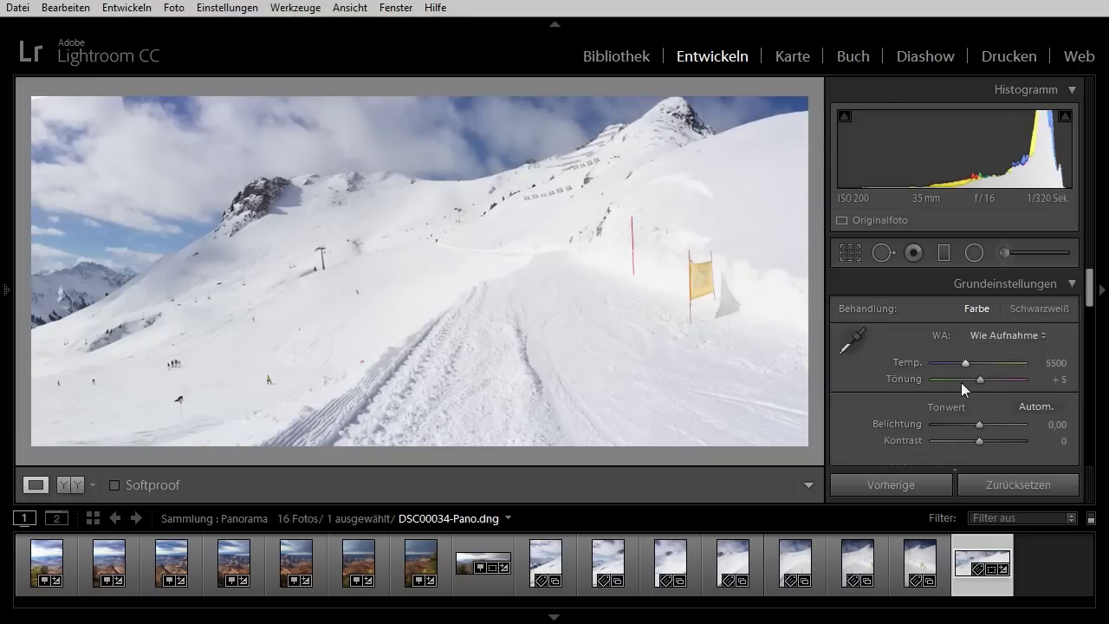
- In Grundeinstellungen, set Weiß to +30, Schwarz −73, Lichter −69 and Klarheit +44
left_click_drag(1090, 299, 1091, 319)
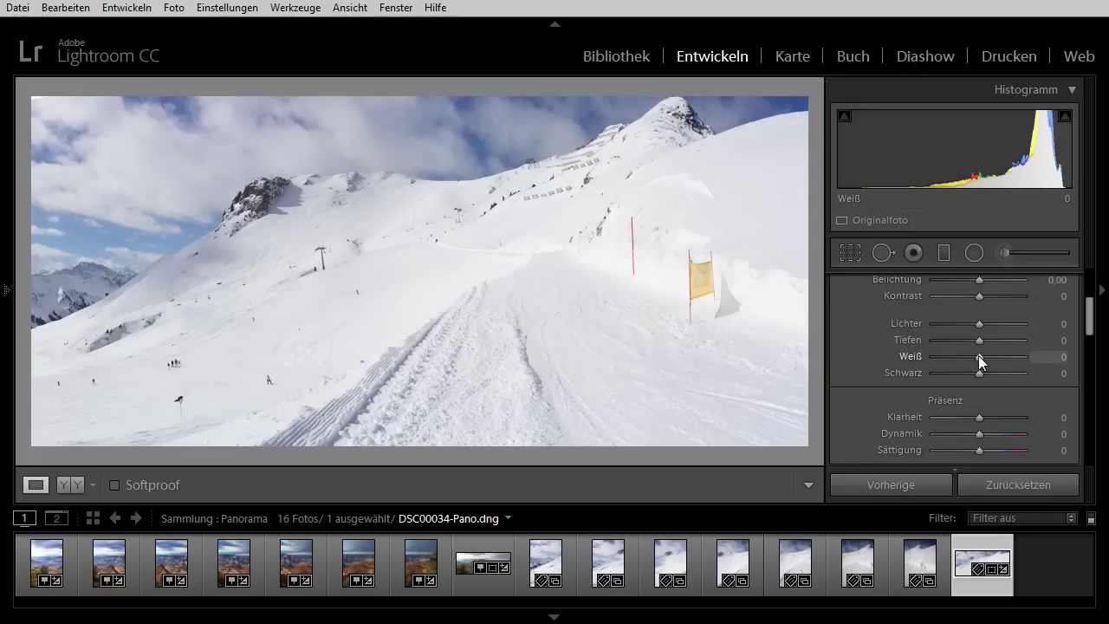
mouse_move(979, 355)
left_mouse_down()
mouse_move(993, 360)
mouse_move(947, 369)
left_mouse_up()
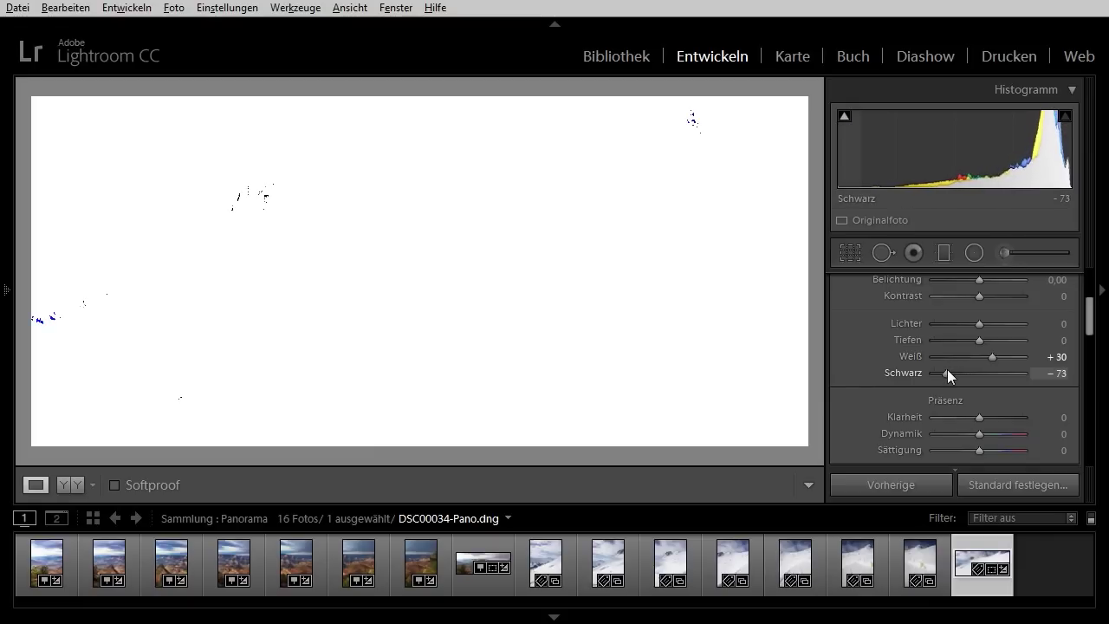
left_click_drag(948, 369, 947, 369)
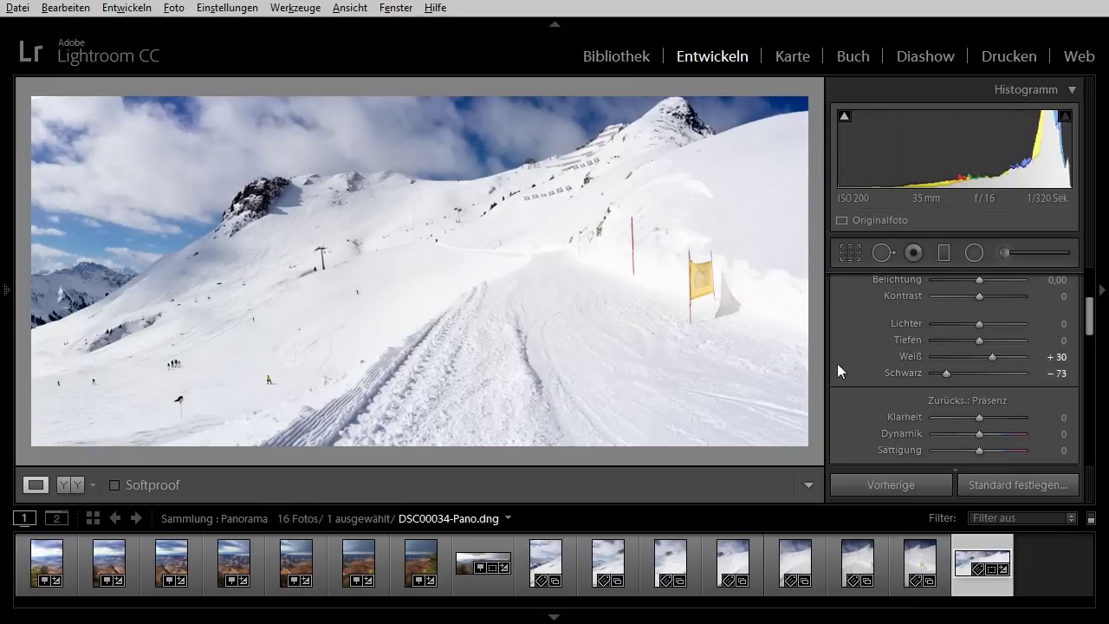
left_click_drag(979, 325, 947, 330)
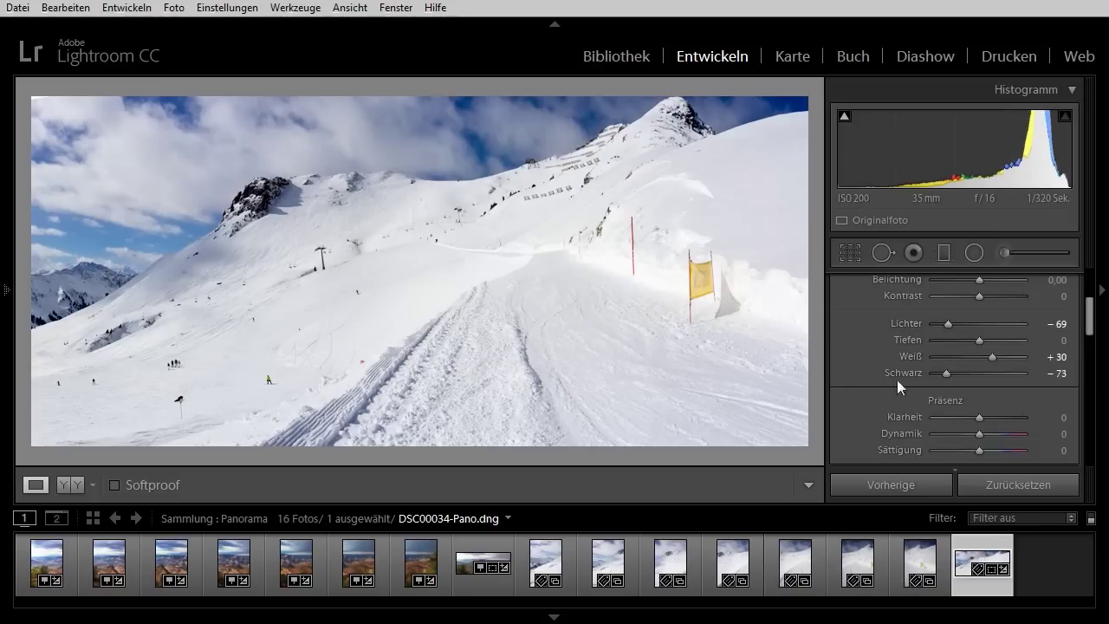
left_click_drag(980, 419, 1001, 422)
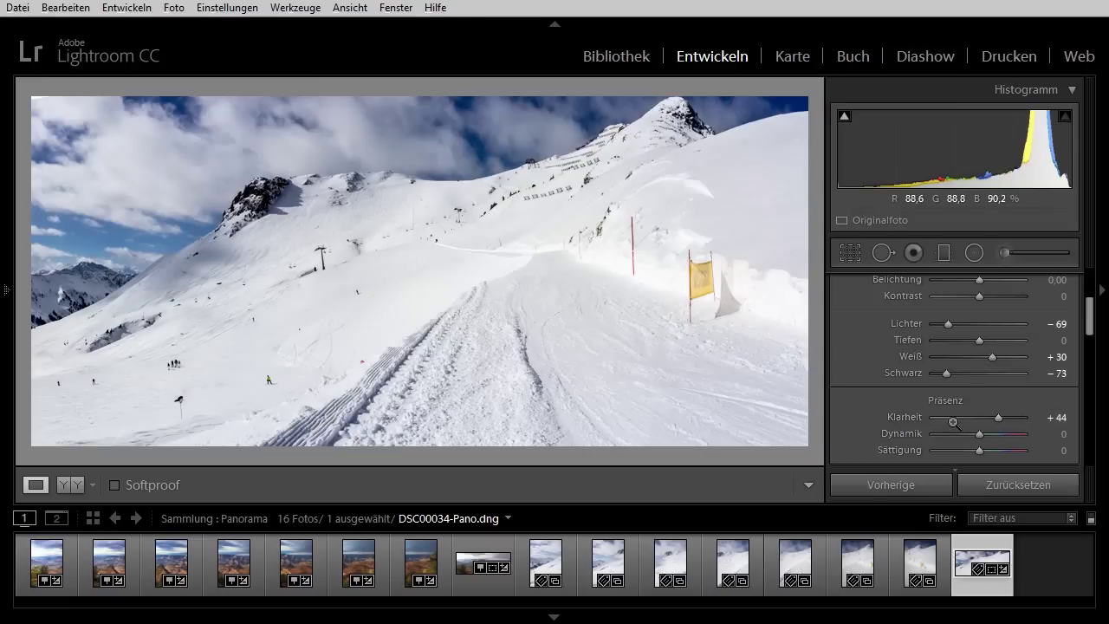
left_click_drag(1090, 321, 1090, 378)
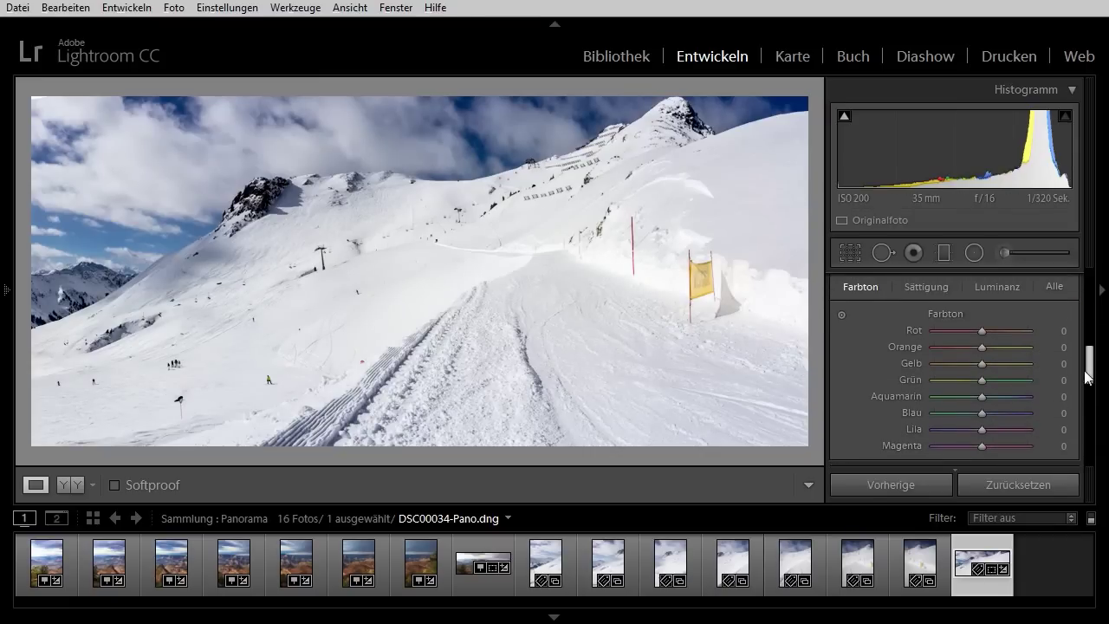
- Lower the Blau slider to −32 on the HSL panel's Luminanz tab
left_click(998, 287)
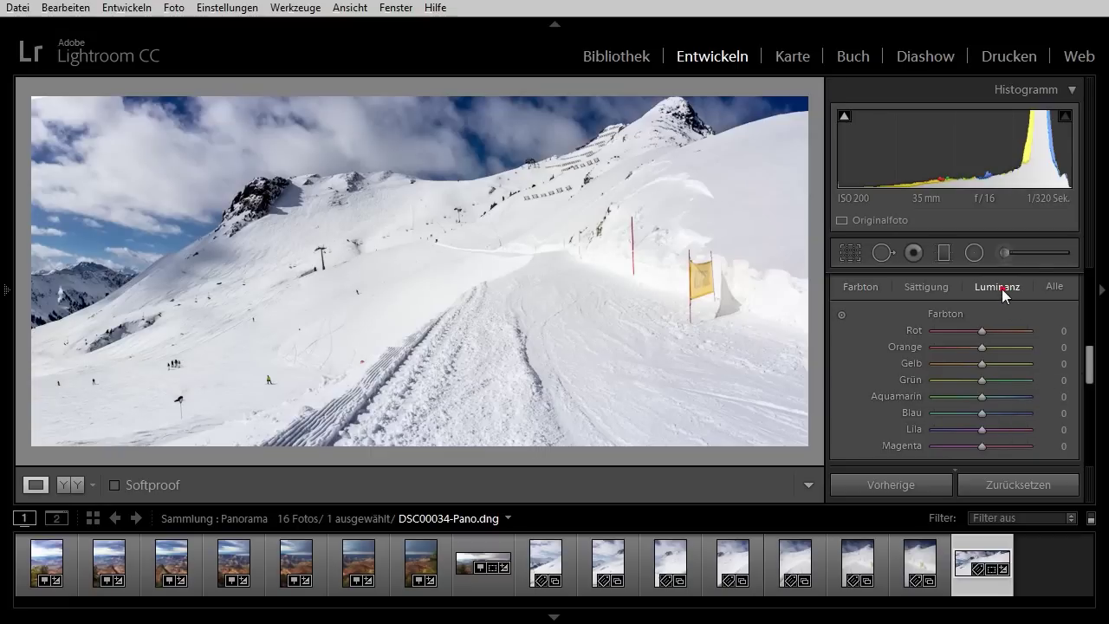
left_click_drag(980, 414, 965, 413)
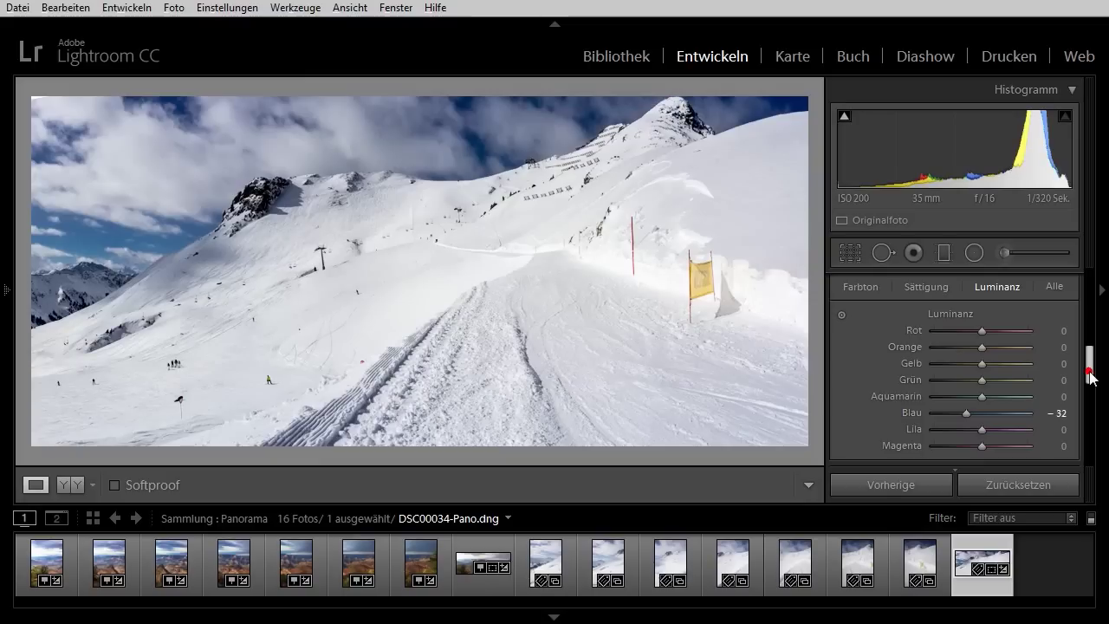
mouse_move(1090, 375)
left_mouse_down()
mouse_move(1083, 297)
mouse_move(1083, 334)
left_mouse_up()
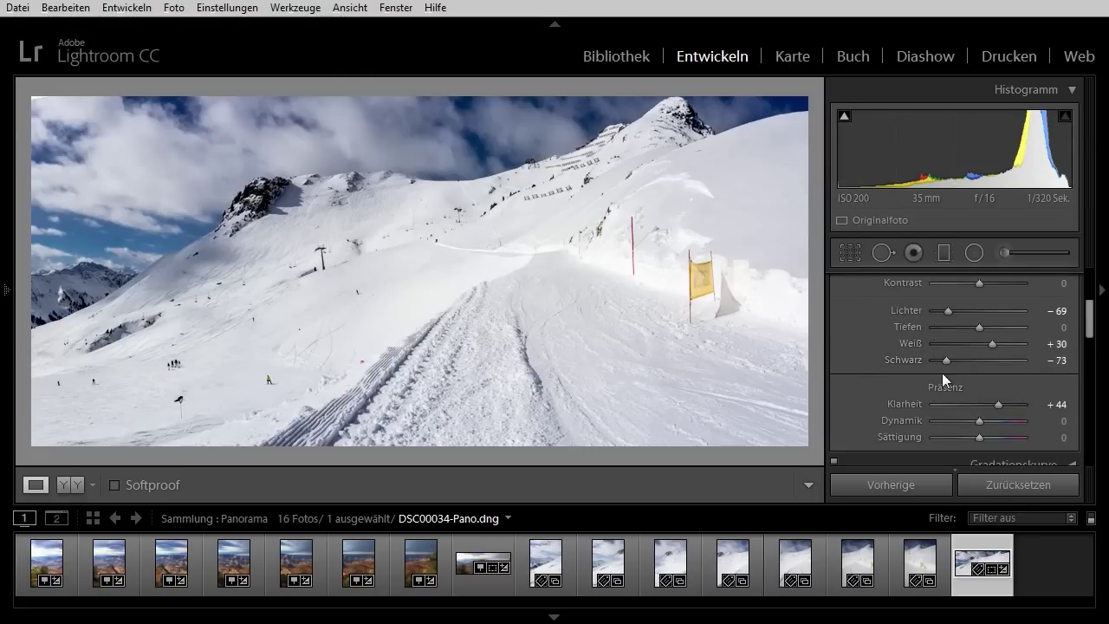